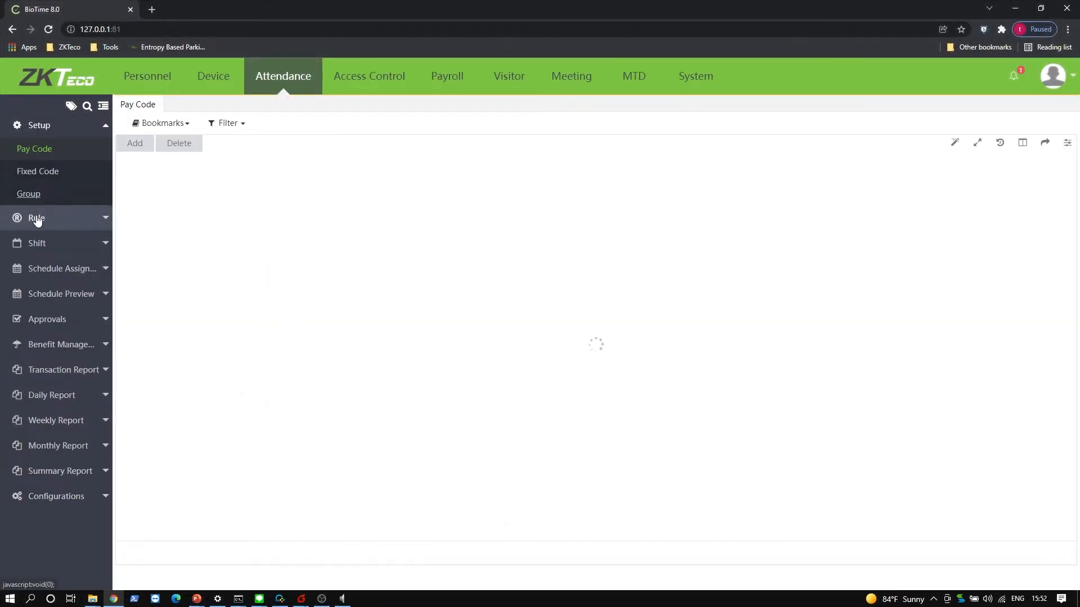
Add a break time named "Break time" from 12:00:00 to 13:00:00, lasting 60 minutes, with Auto Deduct calculation
left_click(35, 246)
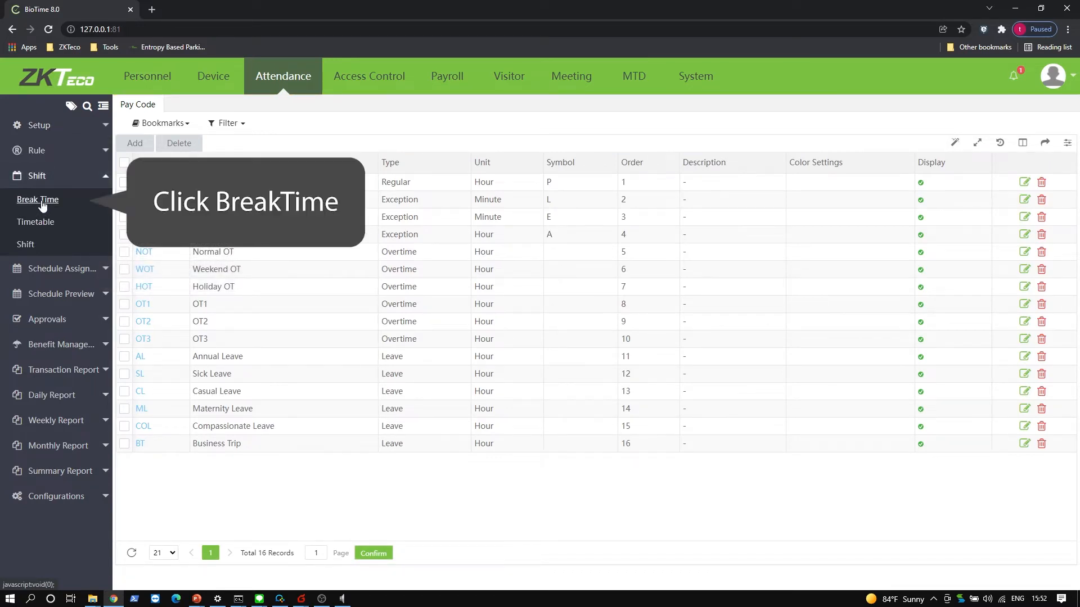
left_click(42, 204)
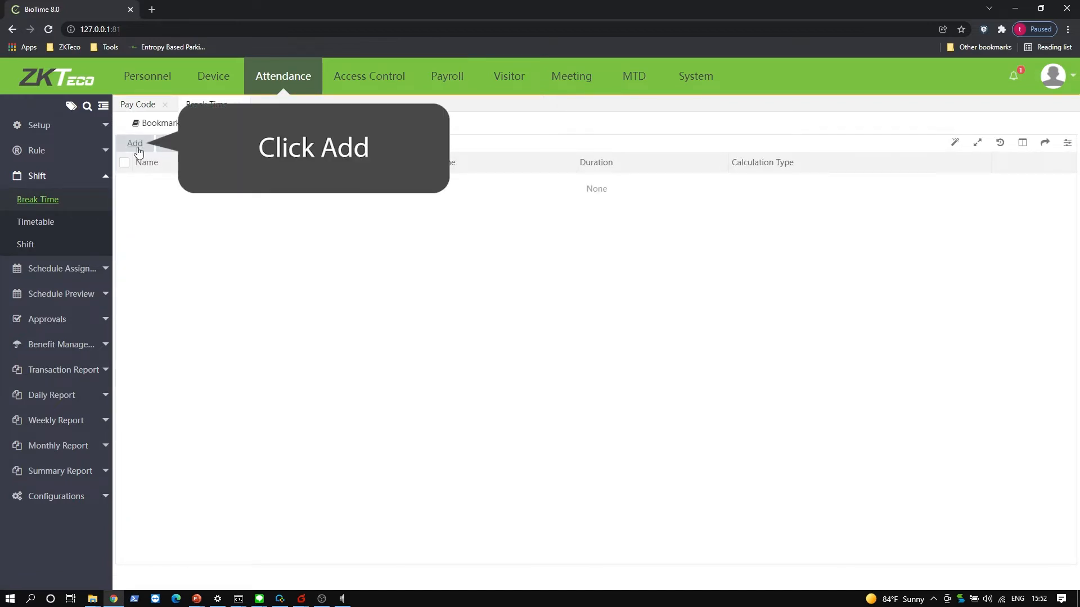
left_click(137, 146)
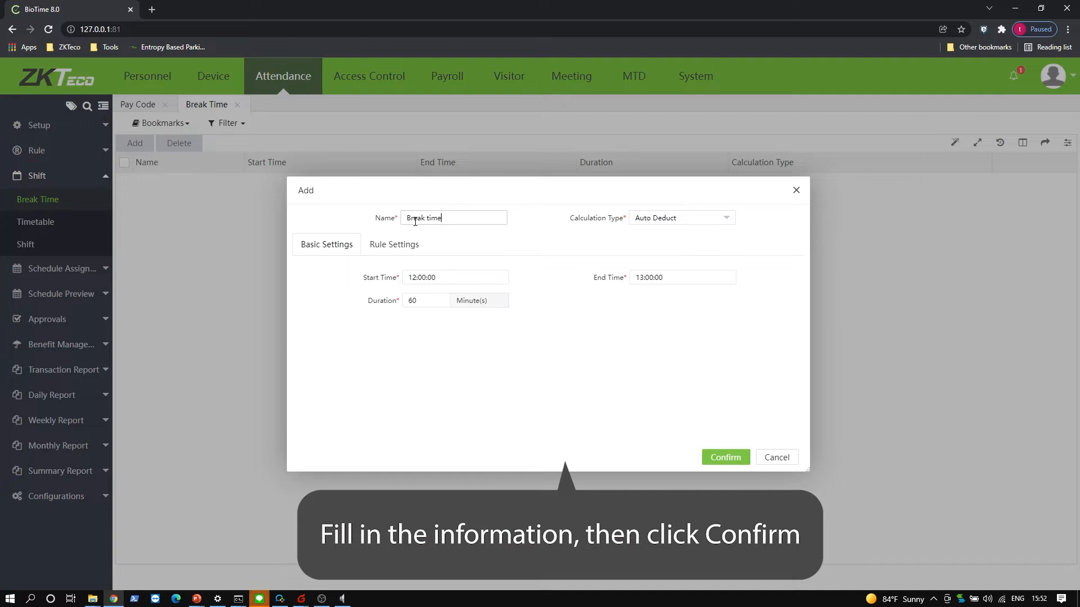
left_click(723, 458)
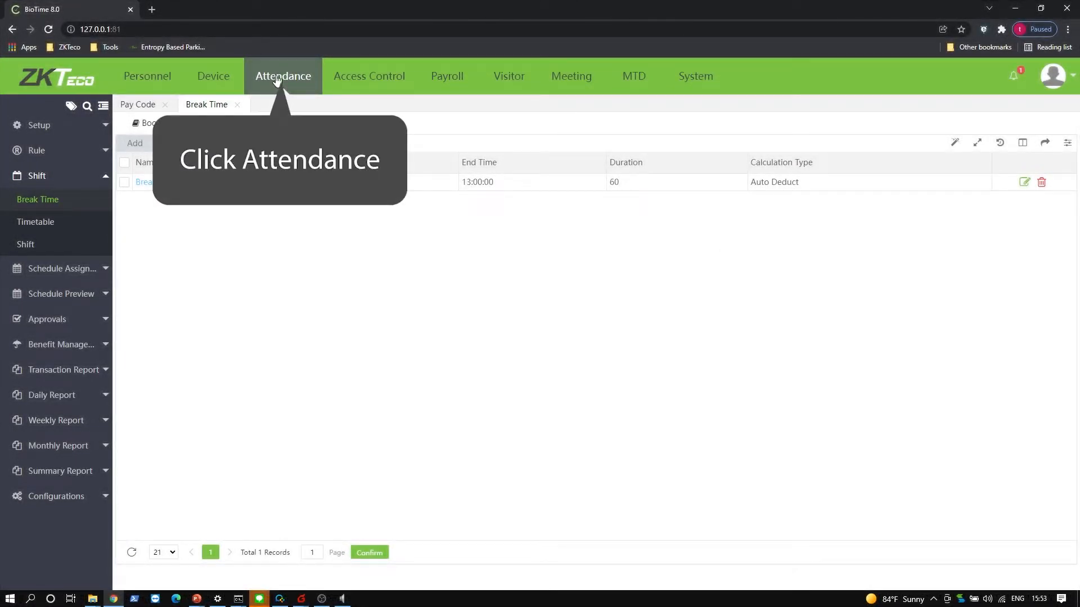
Create a new normal timetable and set its check-in time to 08:30:00
left_click(277, 81)
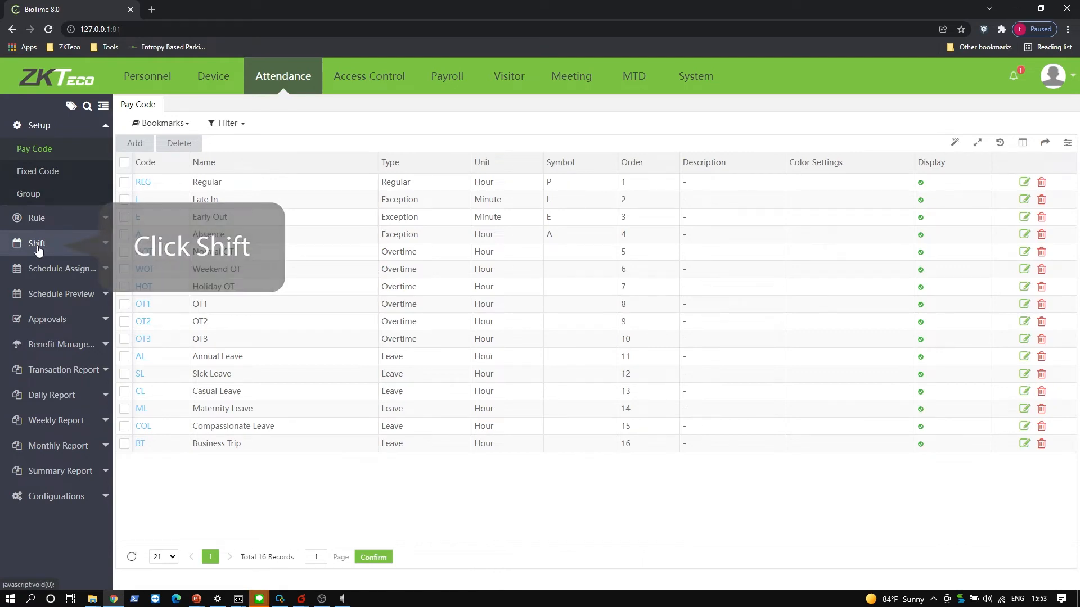
left_click(37, 247)
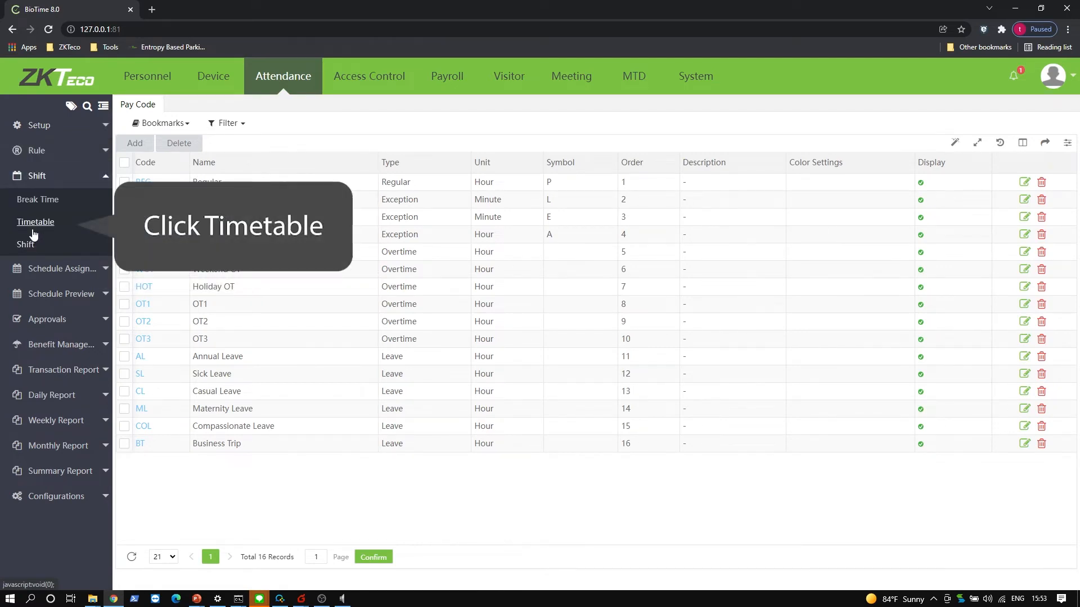
left_click(34, 231)
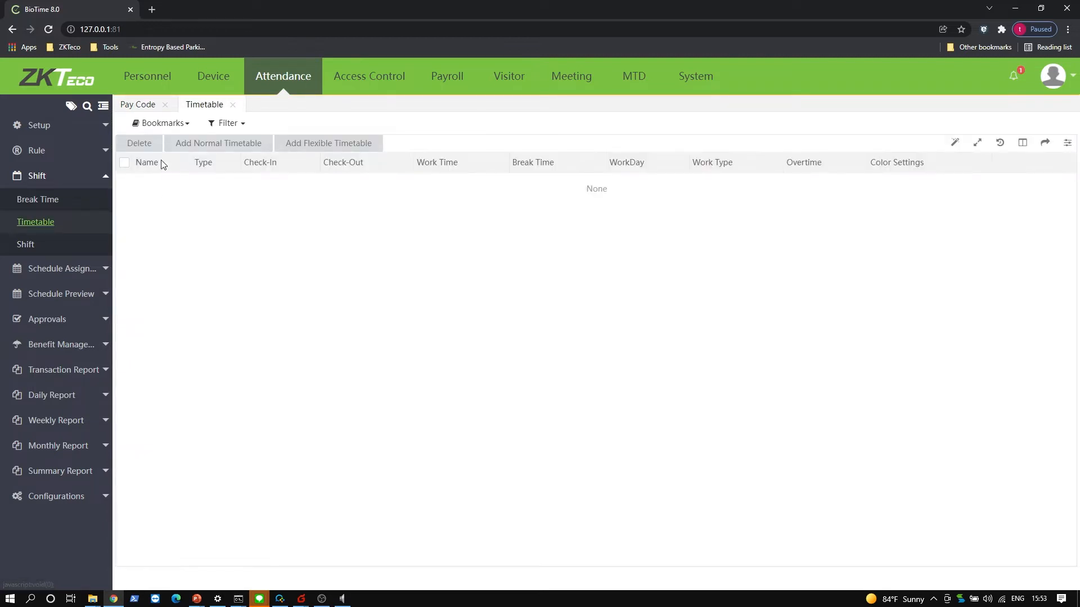
left_click(196, 145)
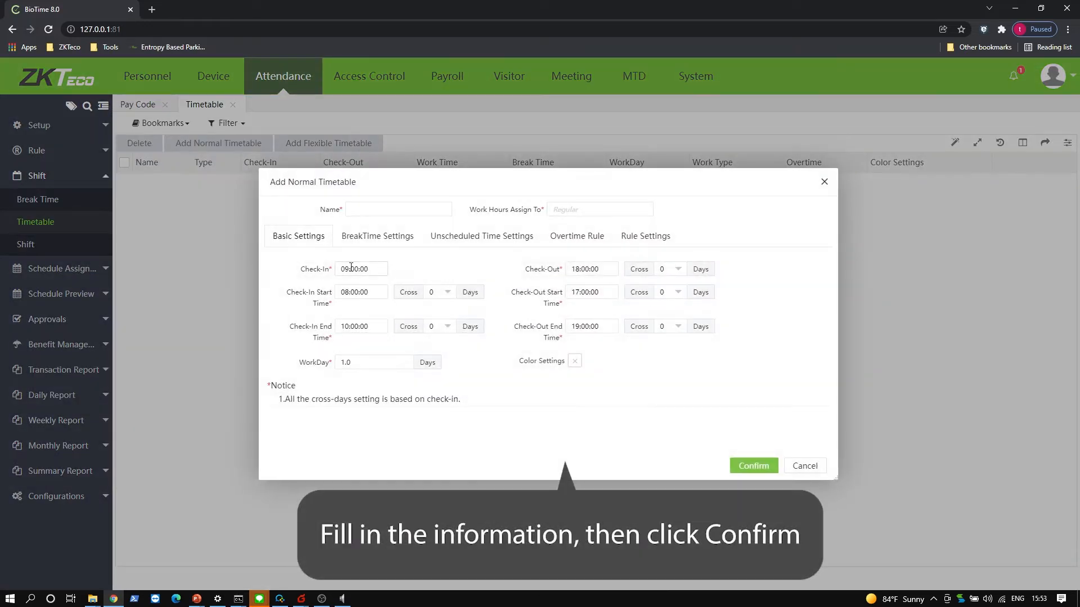
left_click(352, 268)
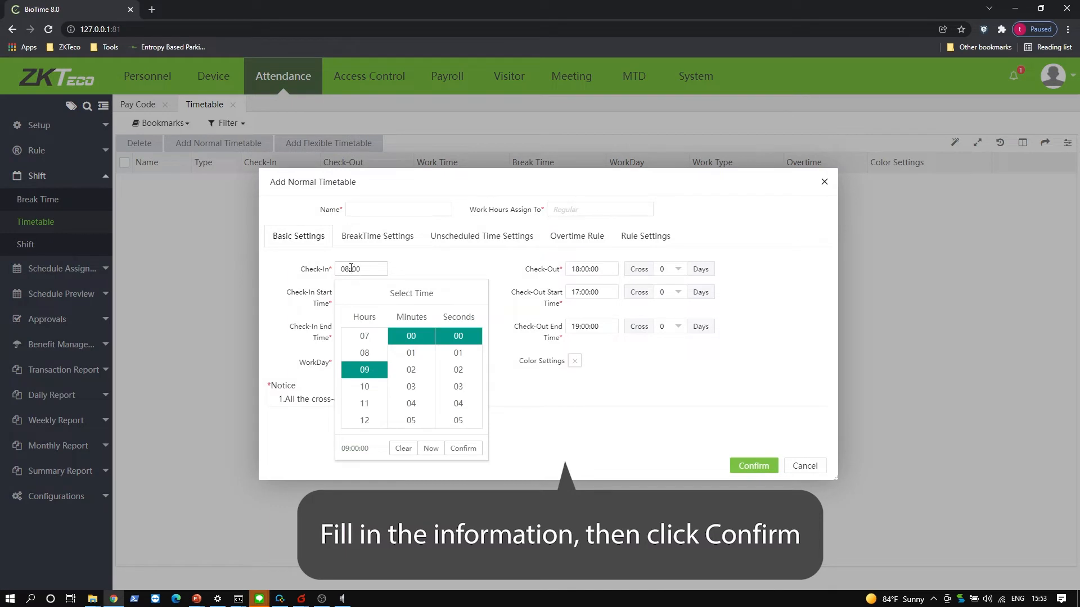
left_click(453, 264)
Adjust the timetable's check-in window, name it "timetable" with check-out 17:30:00, enable Normal OT with a 300-minute maximum, and save it
left_click(348, 291)
key("BackSpace")
key("BackSpace")
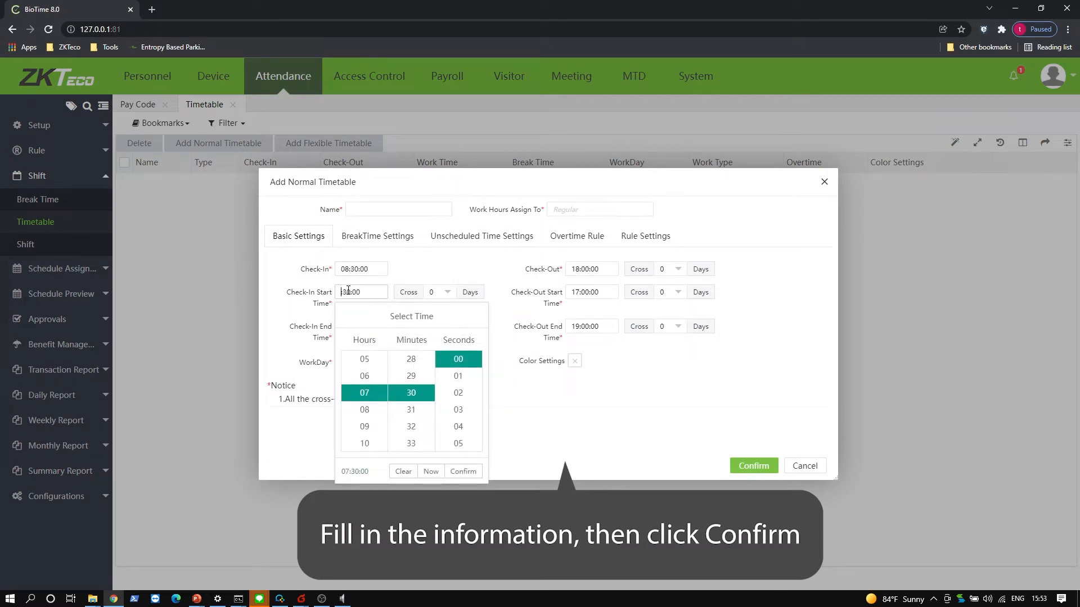
left_click(365, 288)
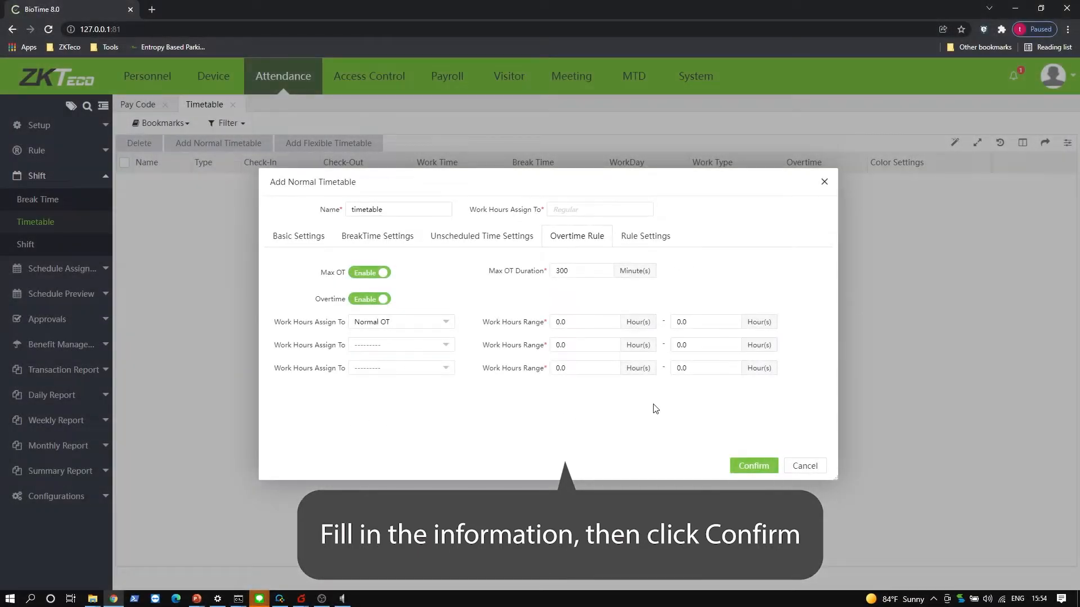
left_click(741, 464)
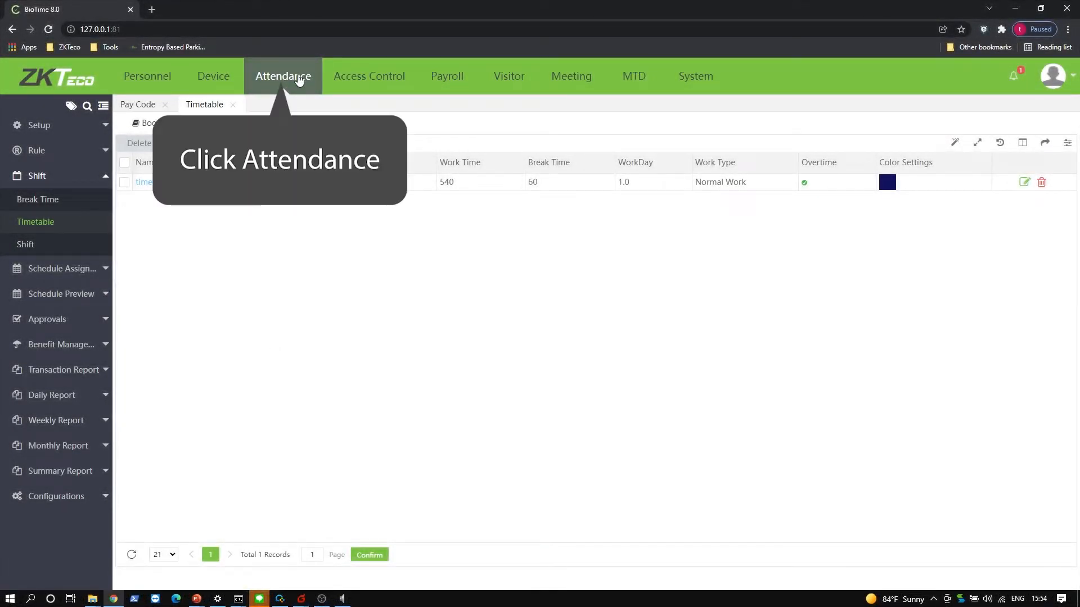
Start a new attendance shift and name it "Shift"
left_click(298, 80)
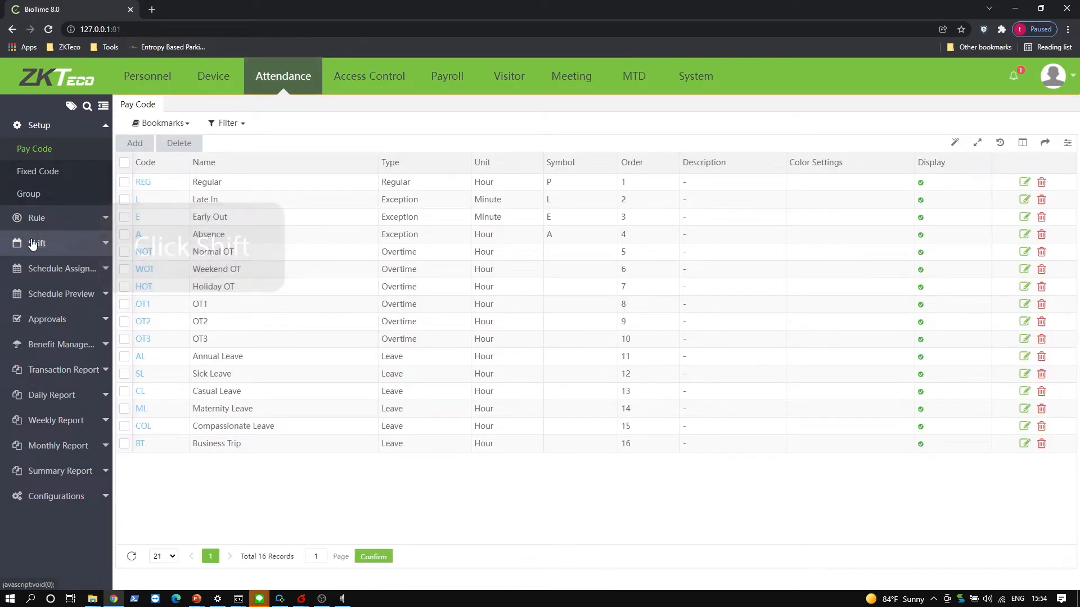
left_click(32, 243)
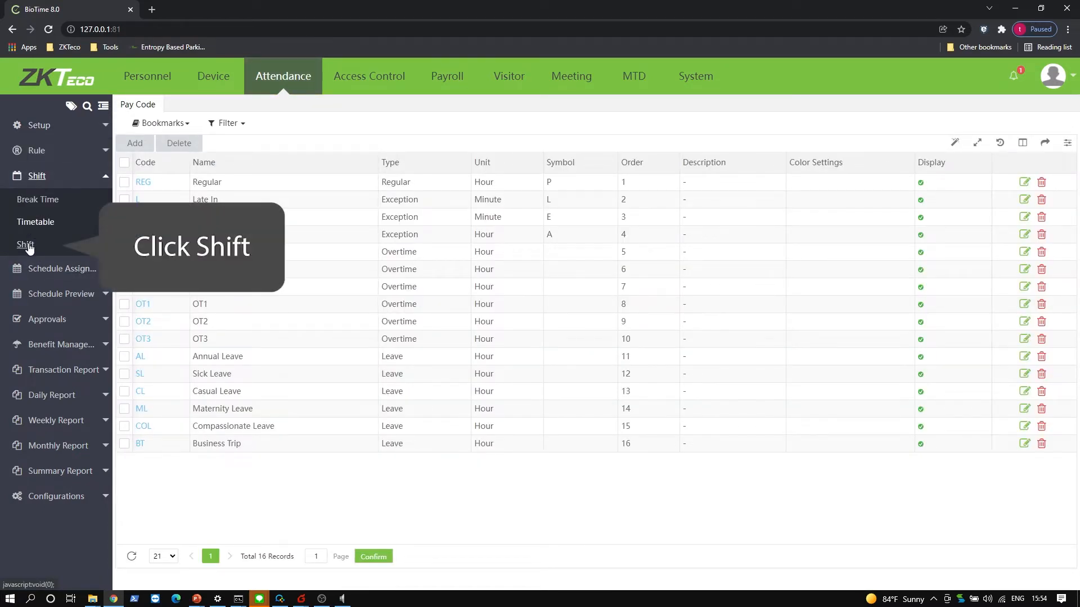
left_click(27, 246)
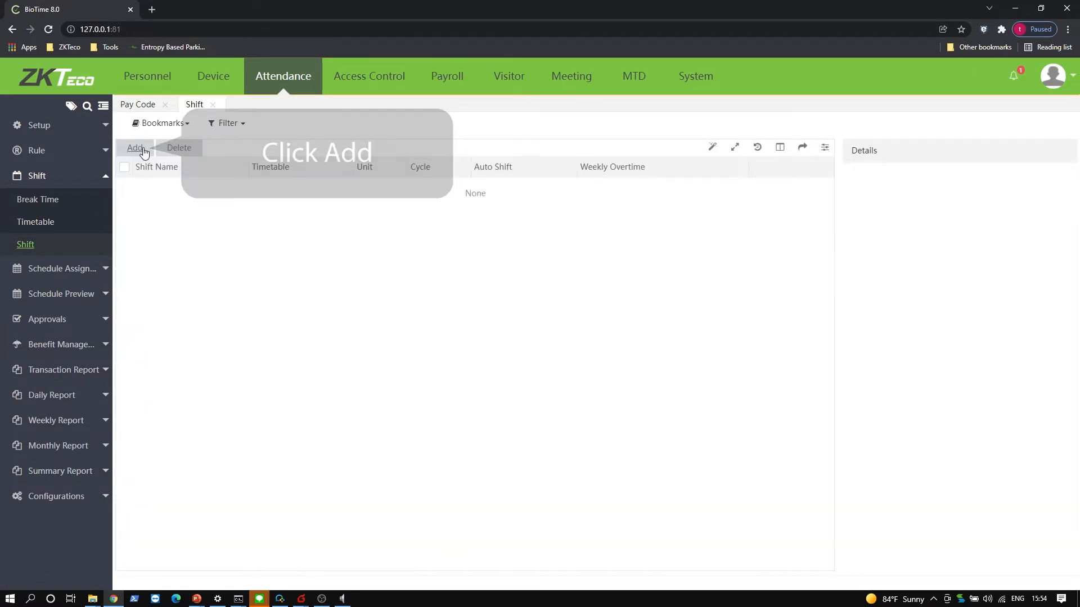
left_click(138, 147)
left_click(350, 194)
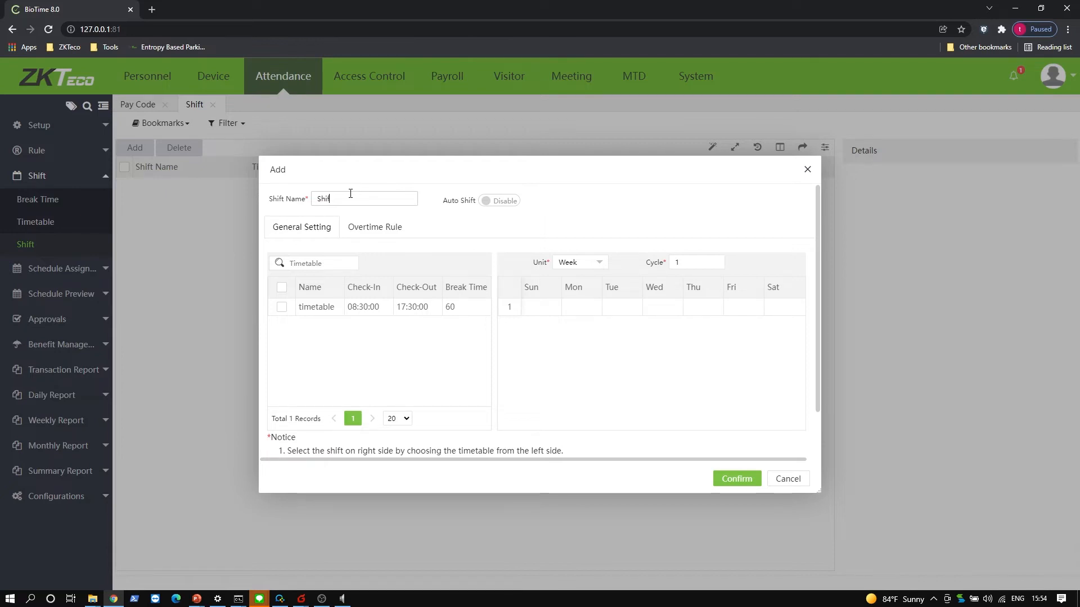
Assign the timetable to Monday through Friday in the weekly cycle and save the shift
left_click(282, 308)
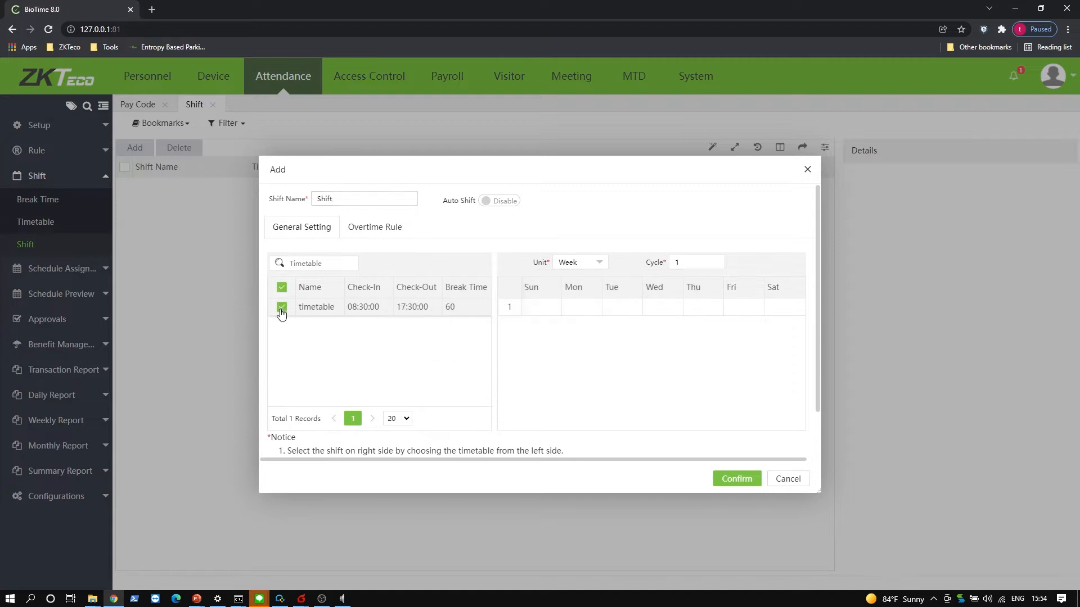
left_click(585, 306)
left_click(741, 308)
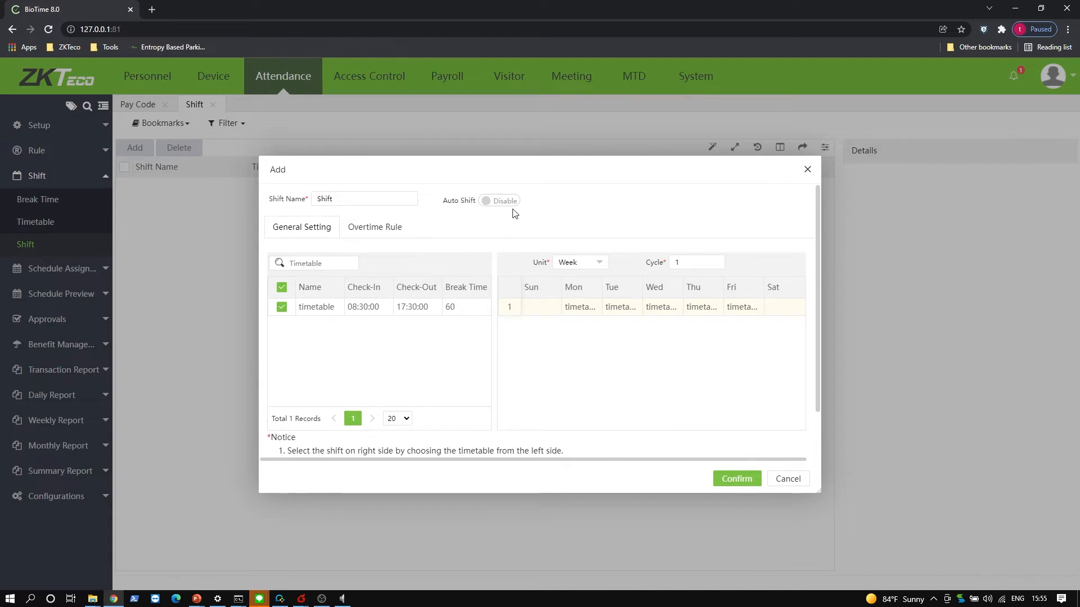
left_click(735, 479)
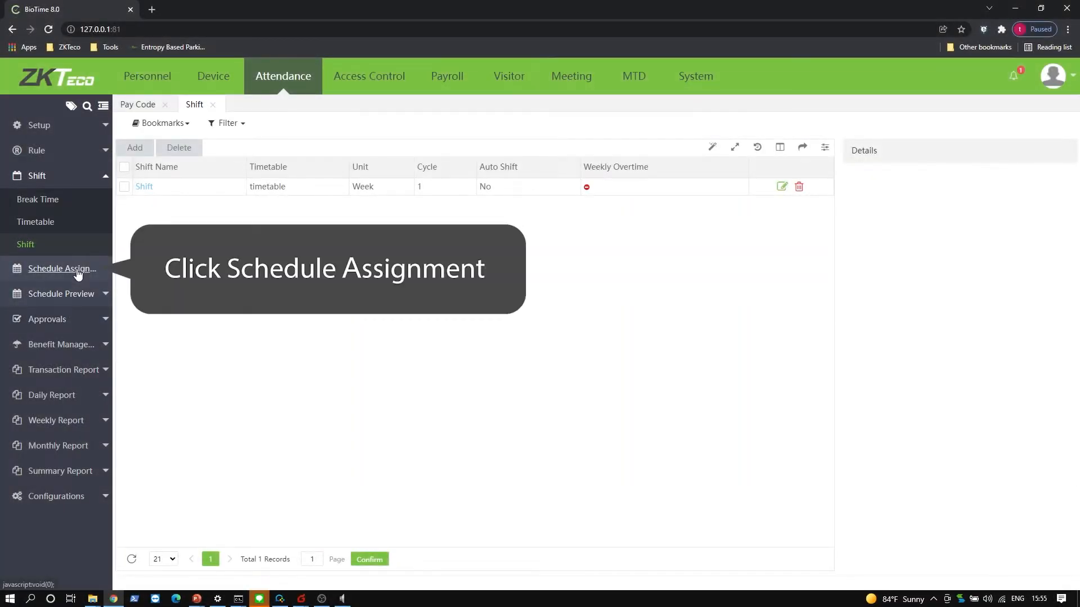
Start a department schedule for Department1, sale1 and technical support, running from 2021-12-01 to 2022-12-31
left_click(78, 271)
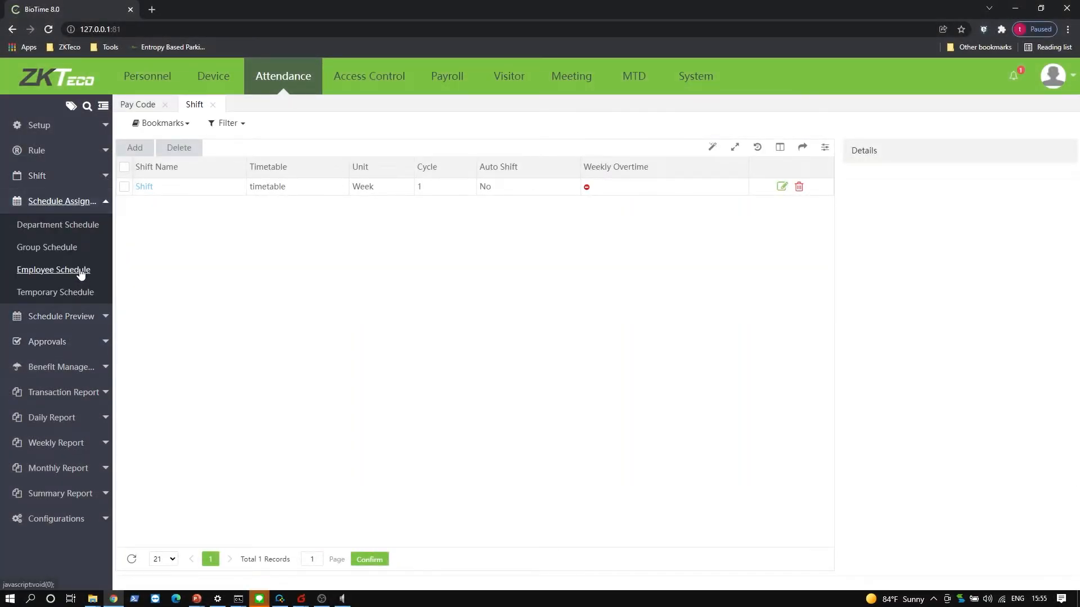
left_click(68, 225)
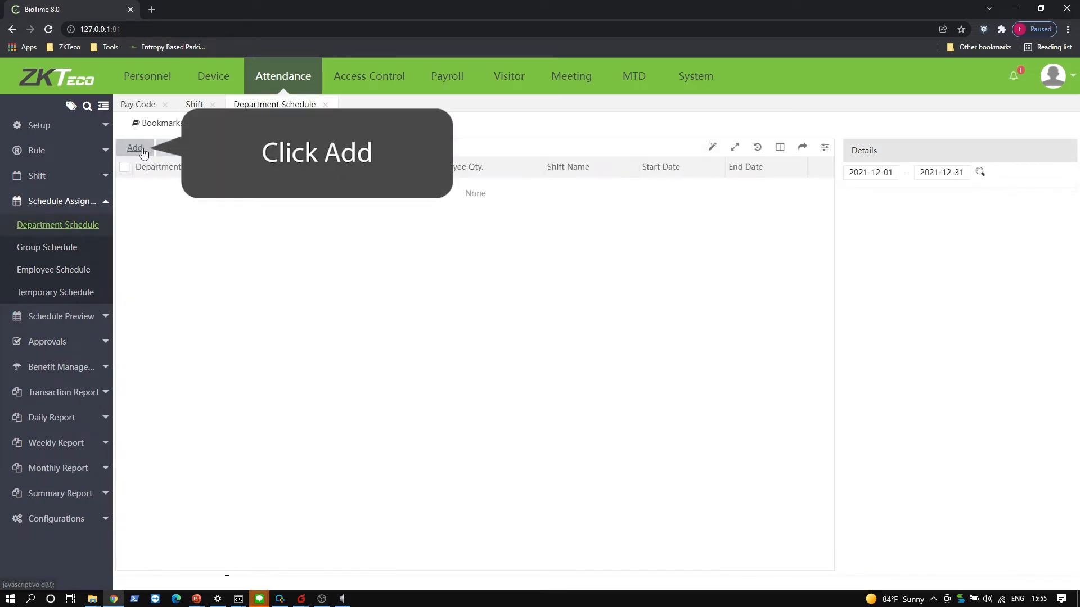
left_click(143, 150)
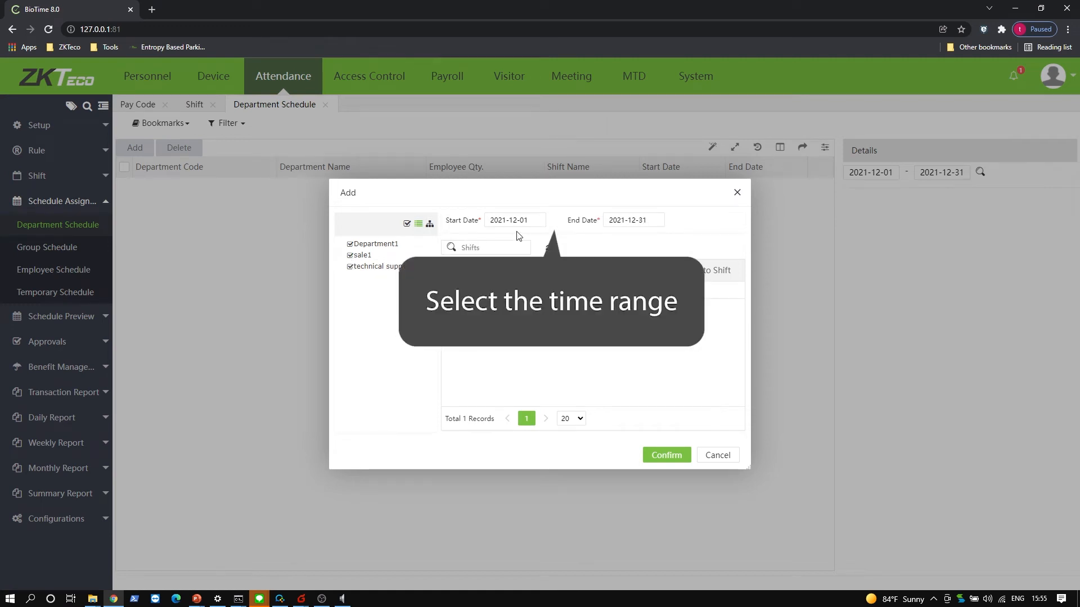
left_click(538, 223)
left_click(650, 224)
left_click(624, 218)
left_click(640, 197)
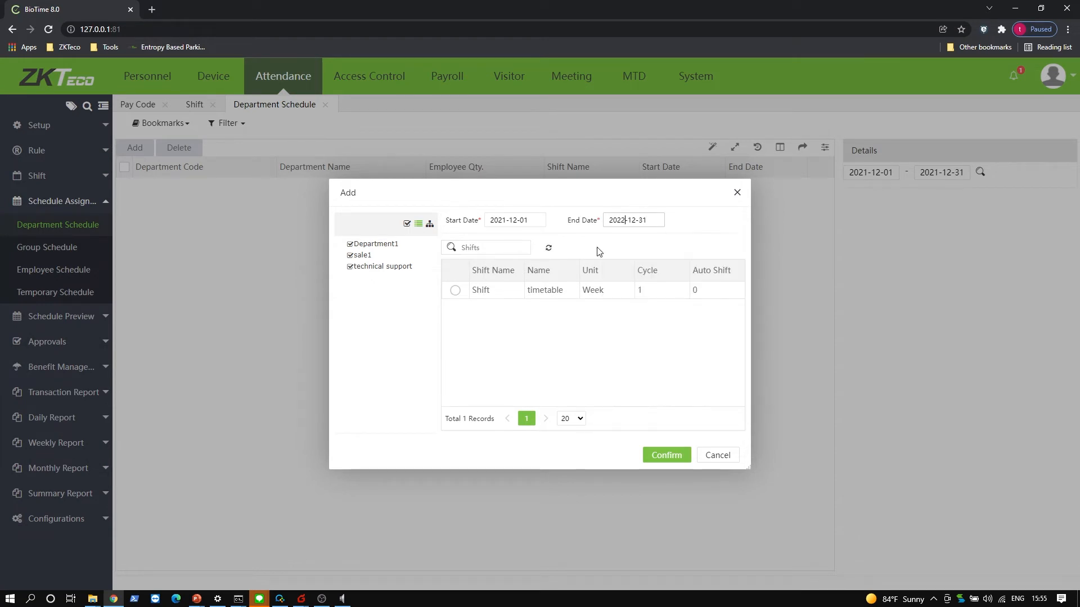
Assign the shift to the department schedule, save it, and show the schedule details for Department1
left_click(454, 291)
left_click(659, 458)
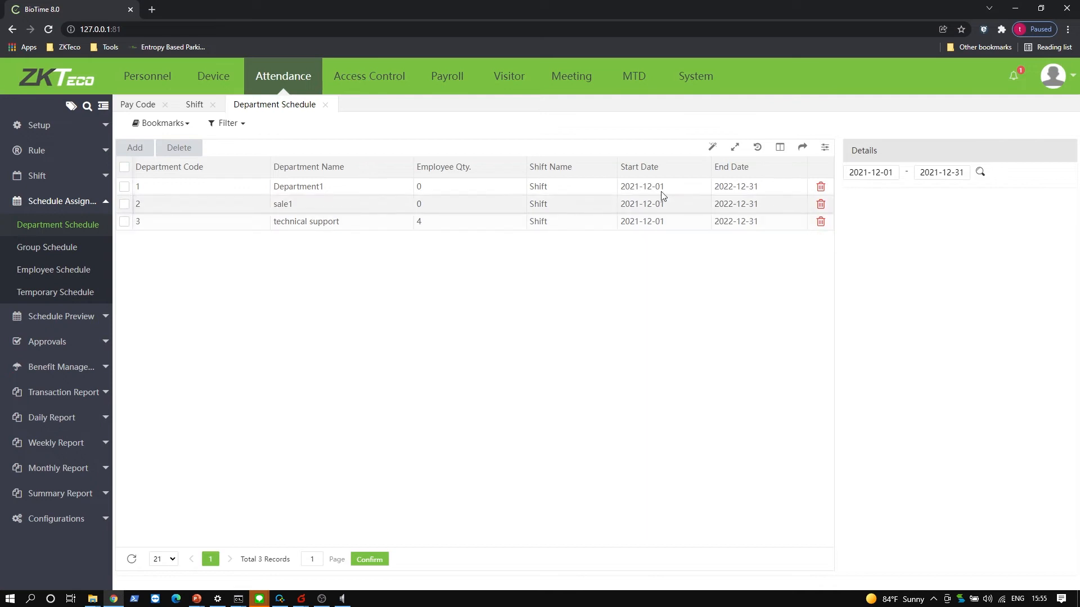
left_click(662, 195)
left_click(711, 192)
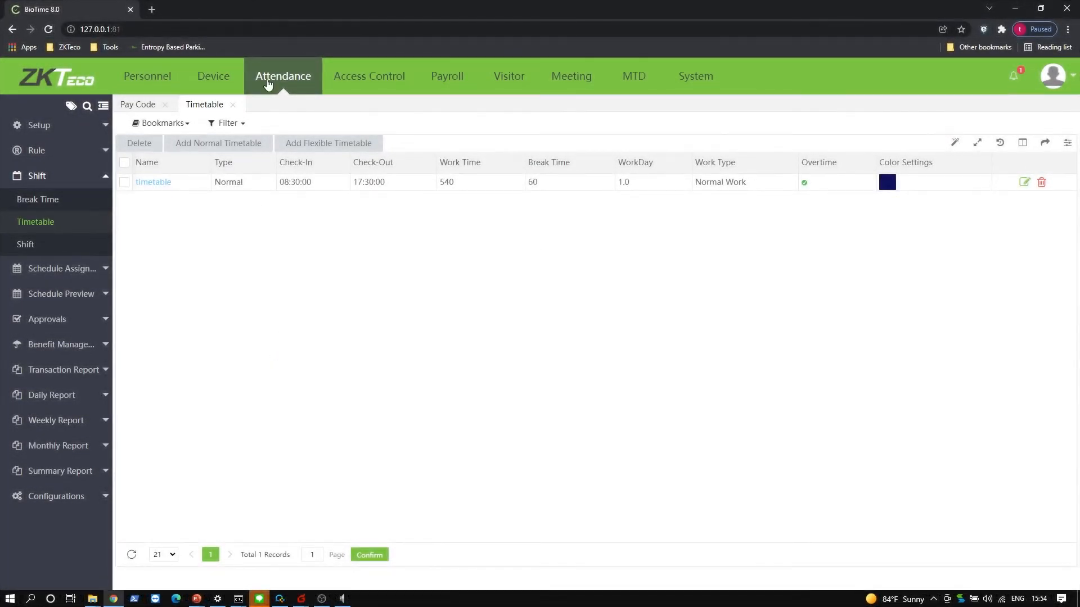
Open a new schedule assignment for individual employees
left_click(299, 79)
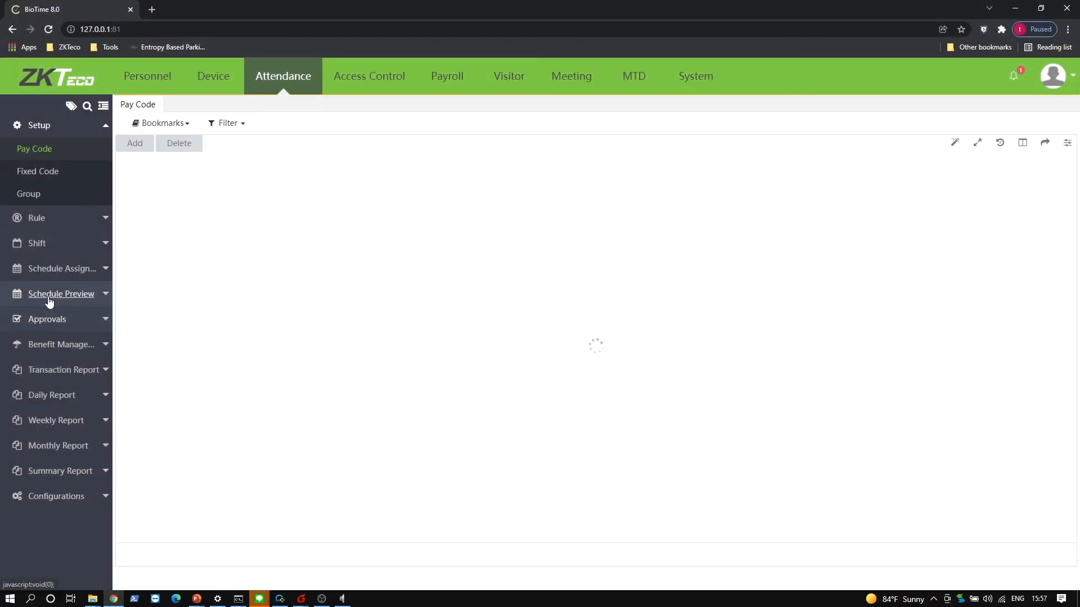
left_click(49, 293)
left_click(33, 273)
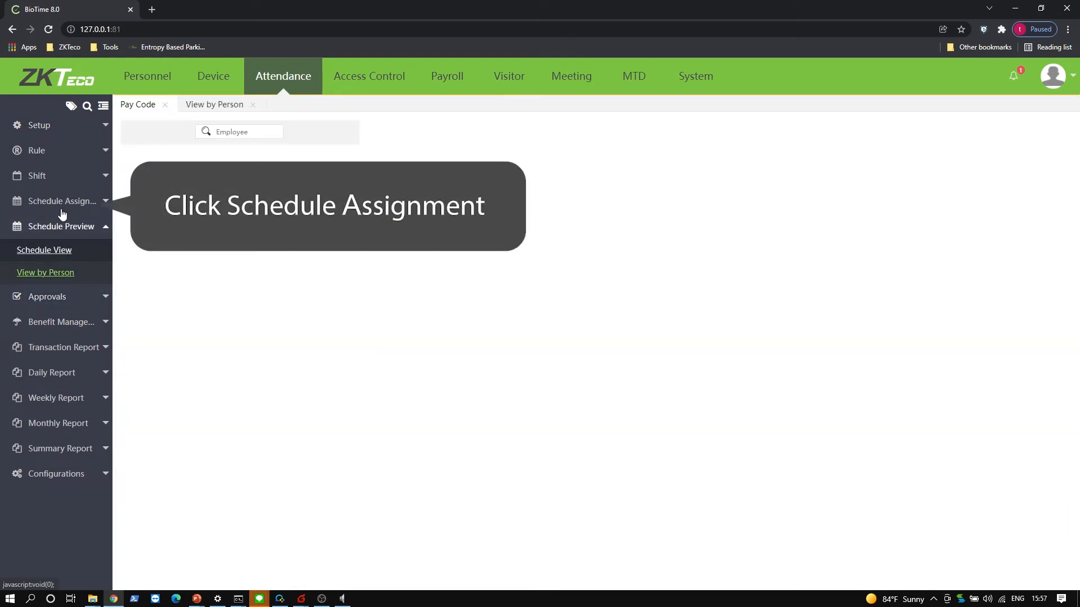
left_click(61, 211)
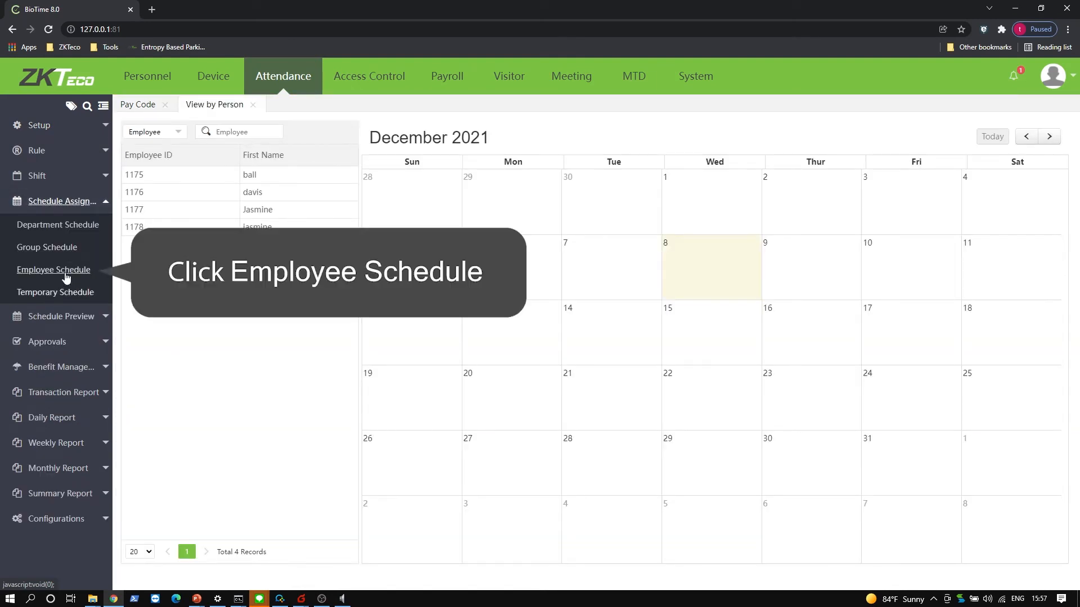
left_click(65, 274)
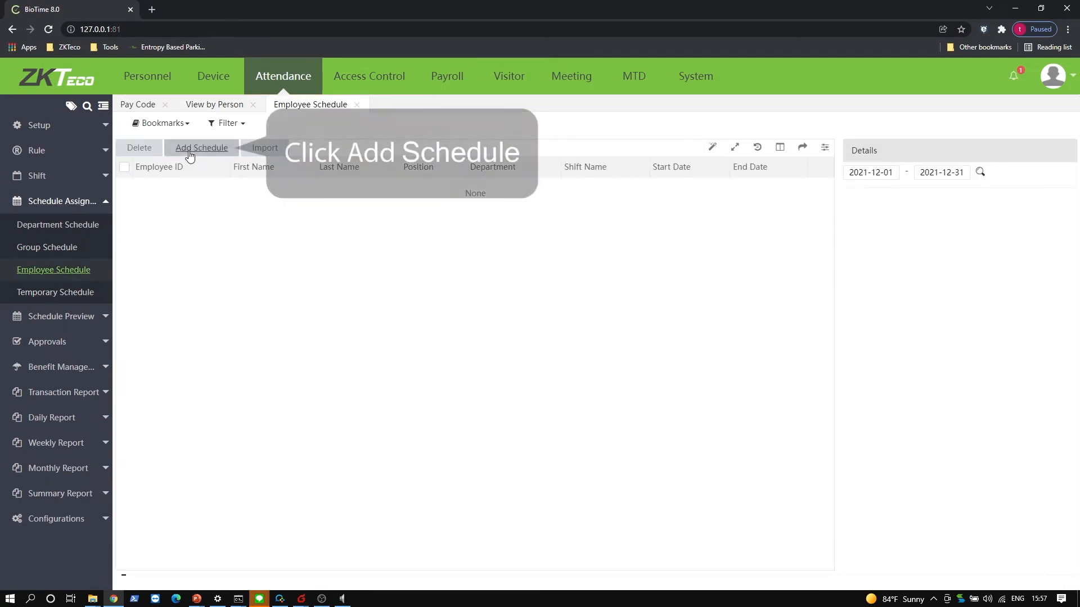
left_click(189, 149)
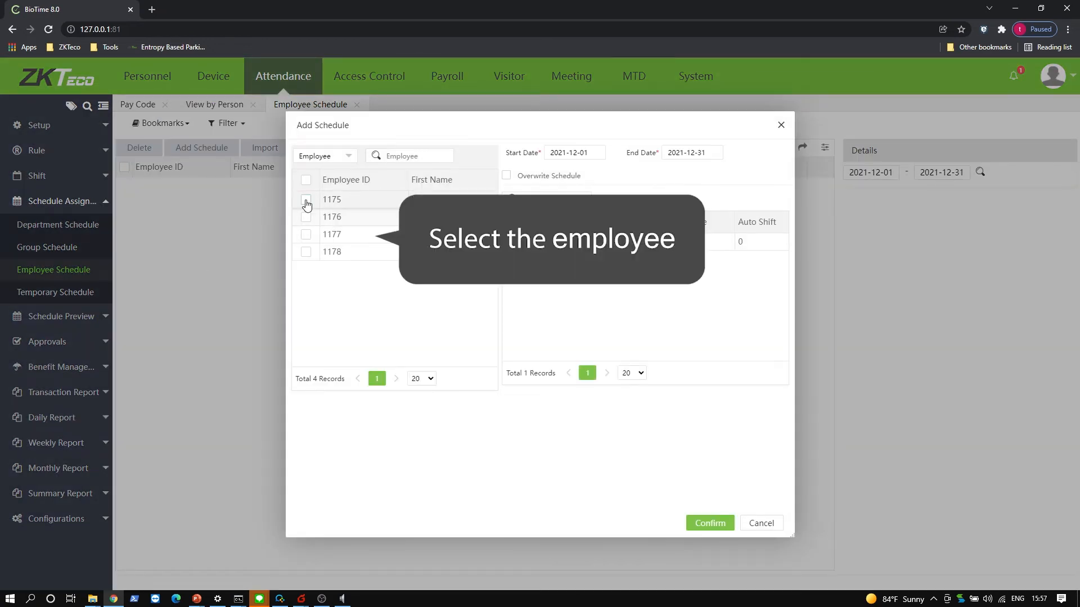
Schedule the selected employees on the shift from 2021-12-01 to 2022-12-31 with Overwrite Schedule enabled, and save
left_click(306, 179)
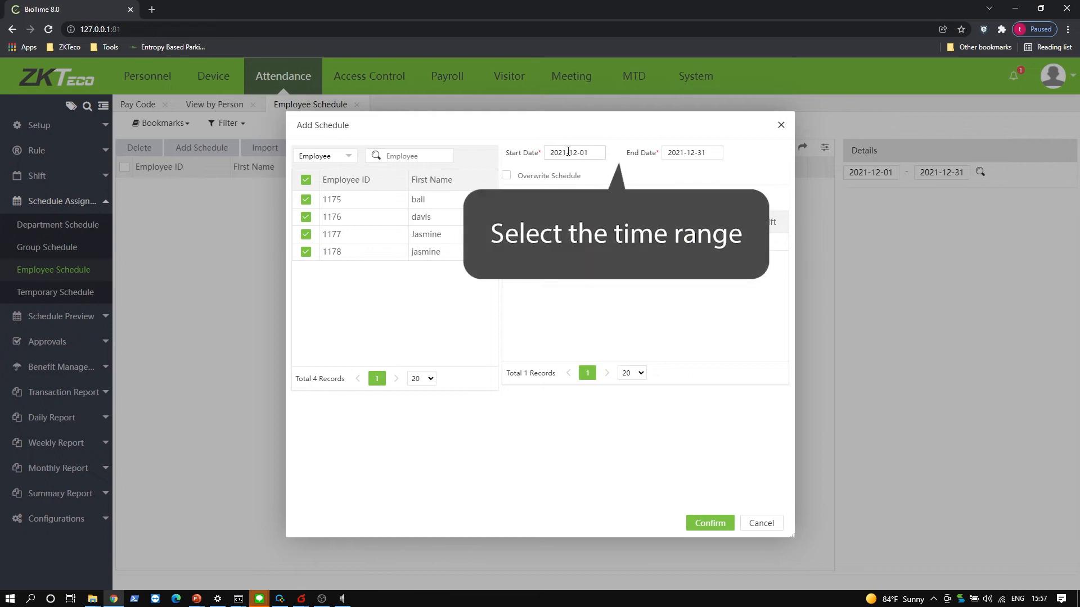
left_click(688, 152)
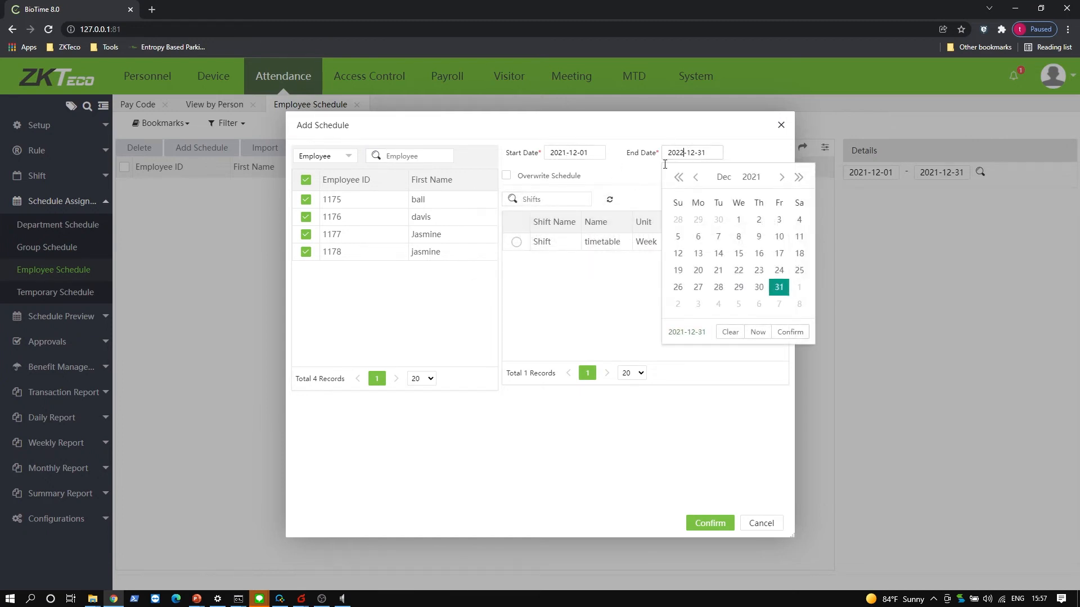
left_click(514, 182)
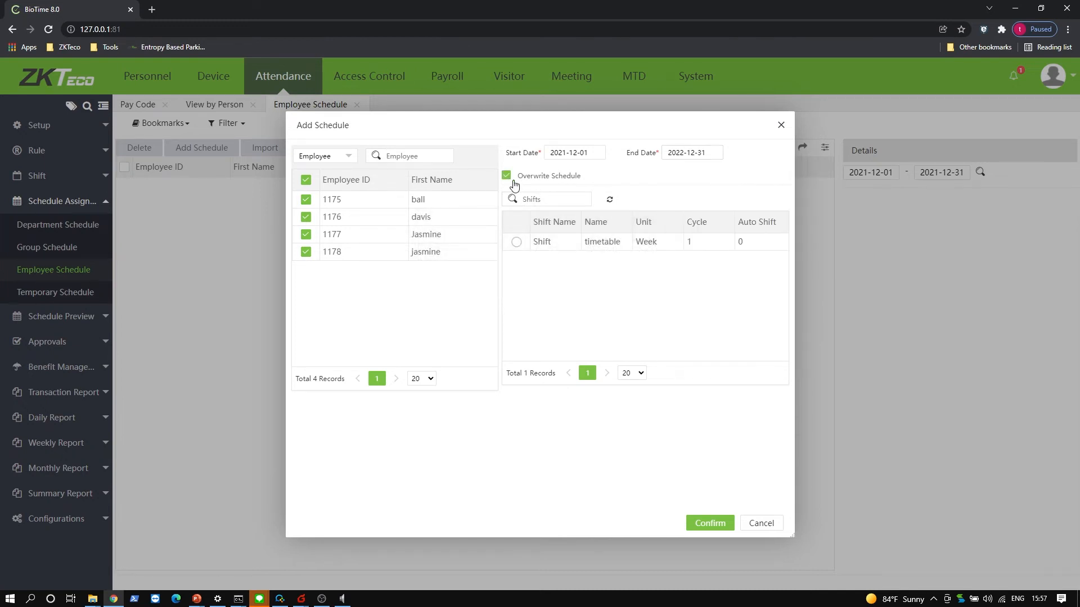
left_click(515, 243)
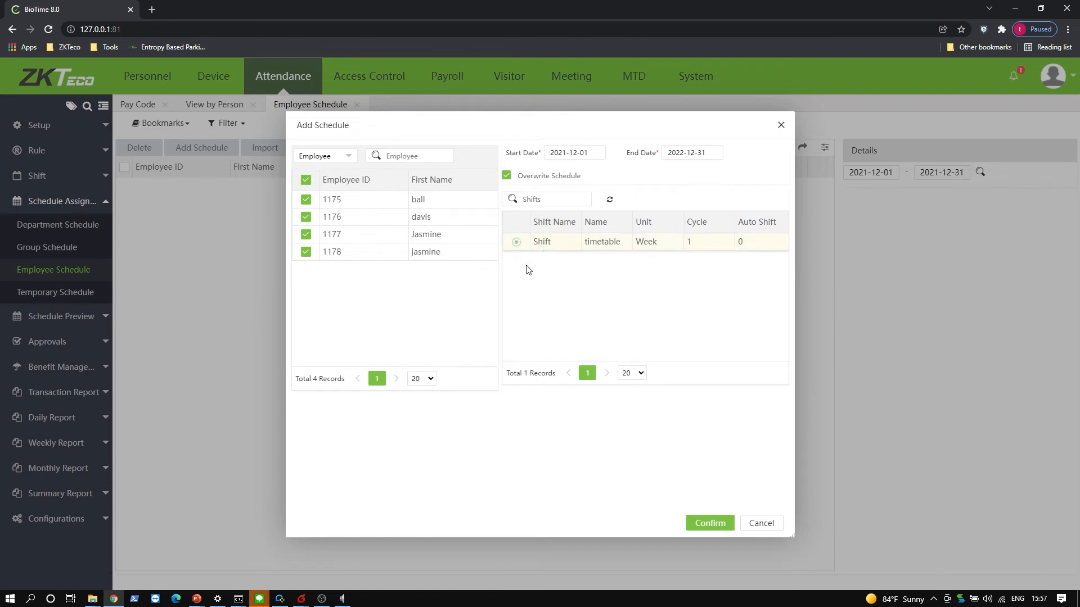
left_click(306, 216)
left_click(711, 523)
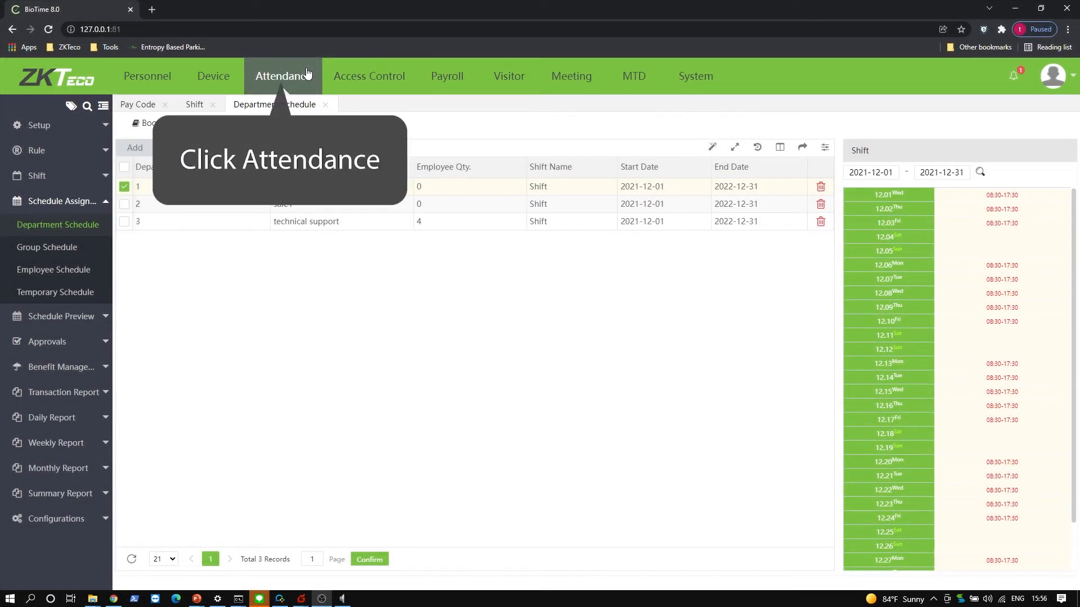
Open a new group schedule assignment in the attendance module
left_click(308, 73)
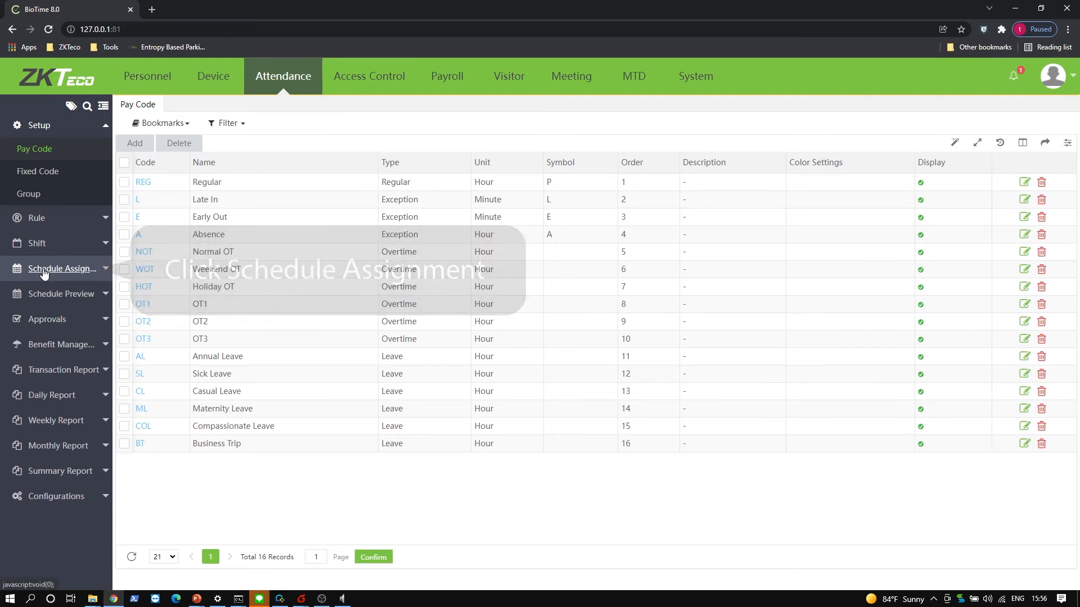
left_click(45, 270)
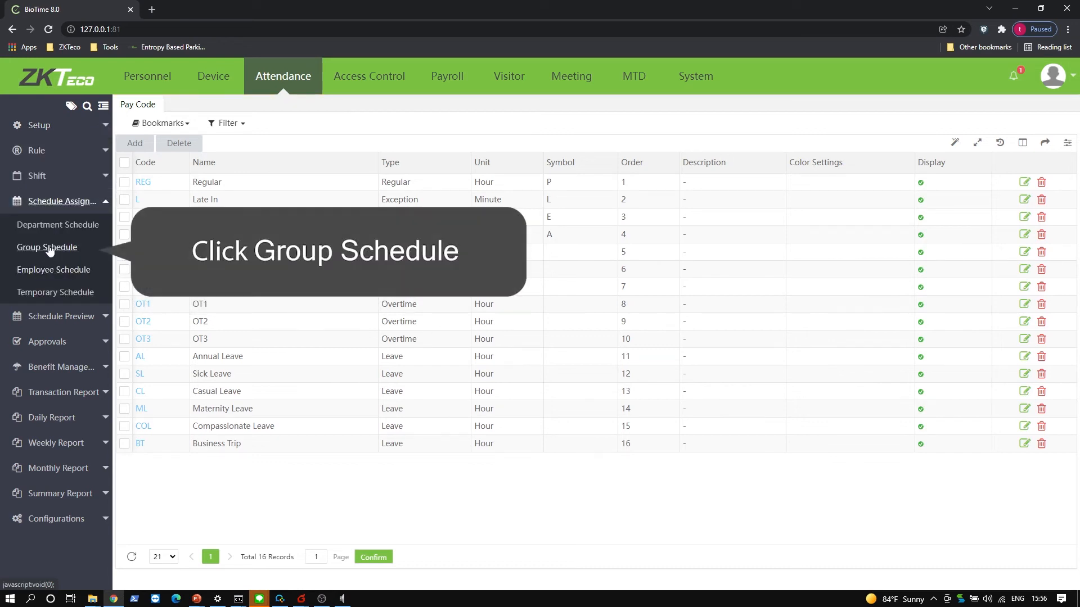
left_click(49, 248)
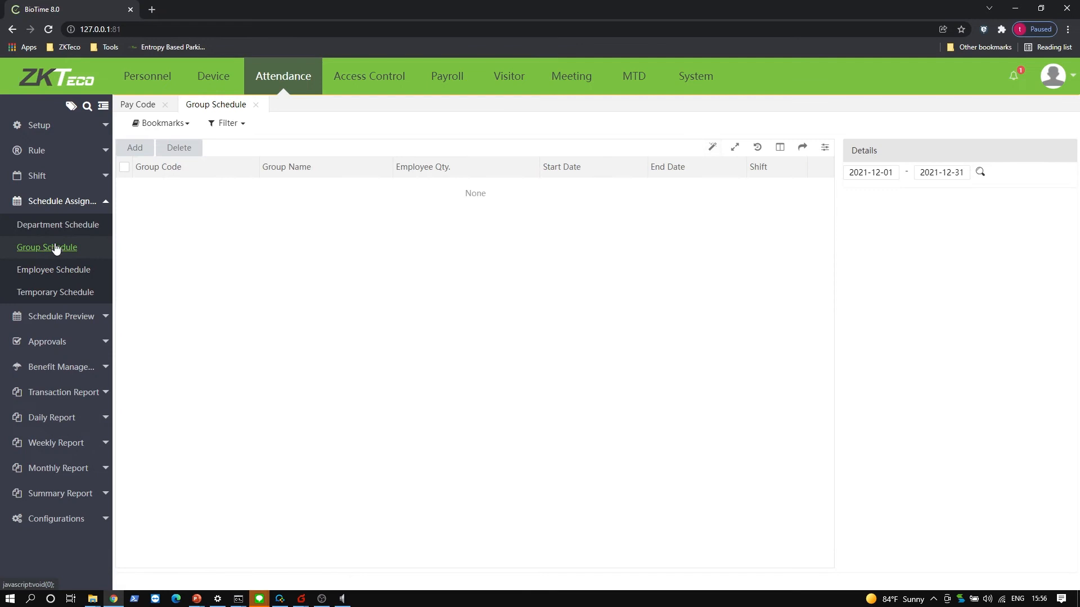
left_click(134, 149)
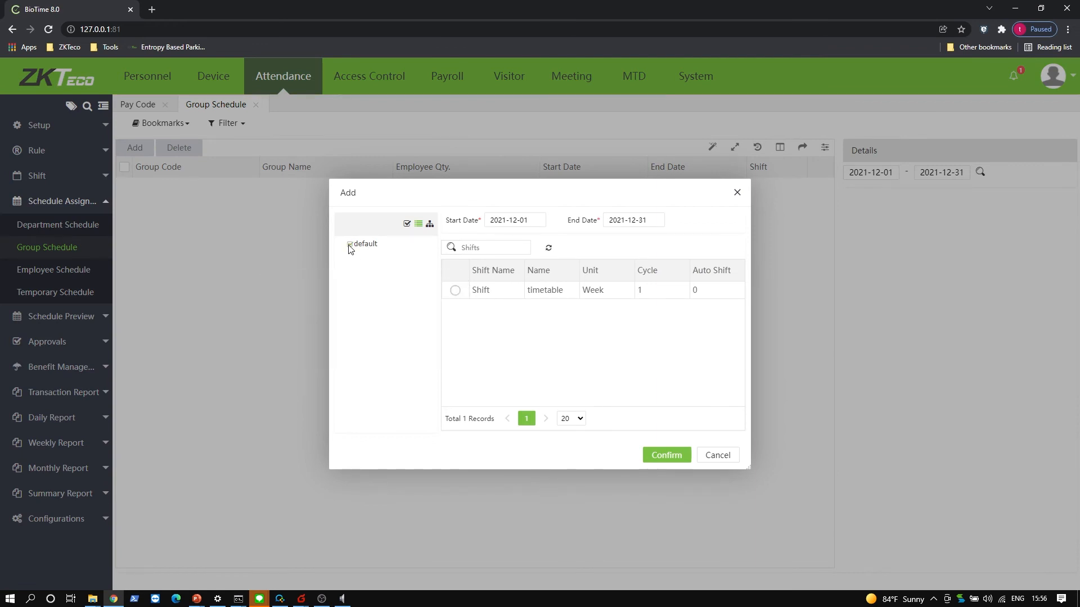
Schedule the default group on the shift from 2021-12-01 to 2022-12-31, and save
left_click(524, 220)
left_click(623, 220)
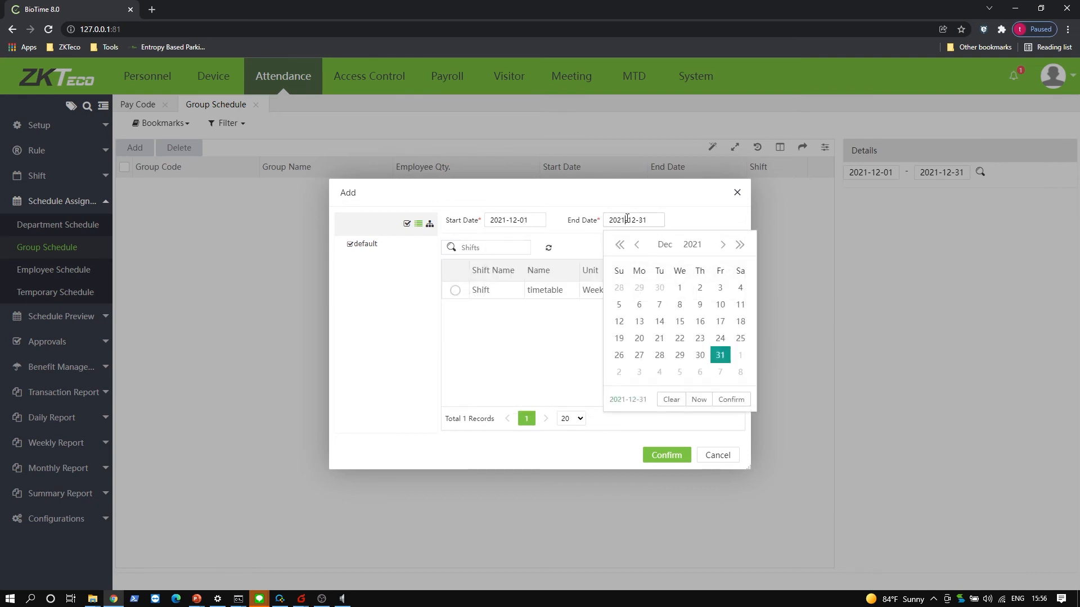
left_click(633, 199)
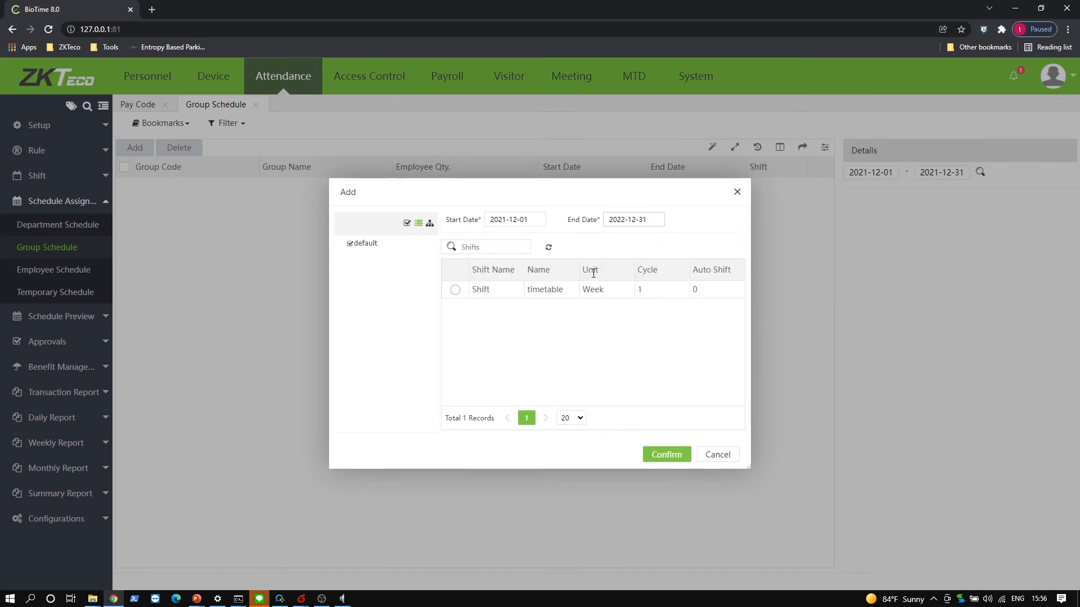
left_click(459, 292)
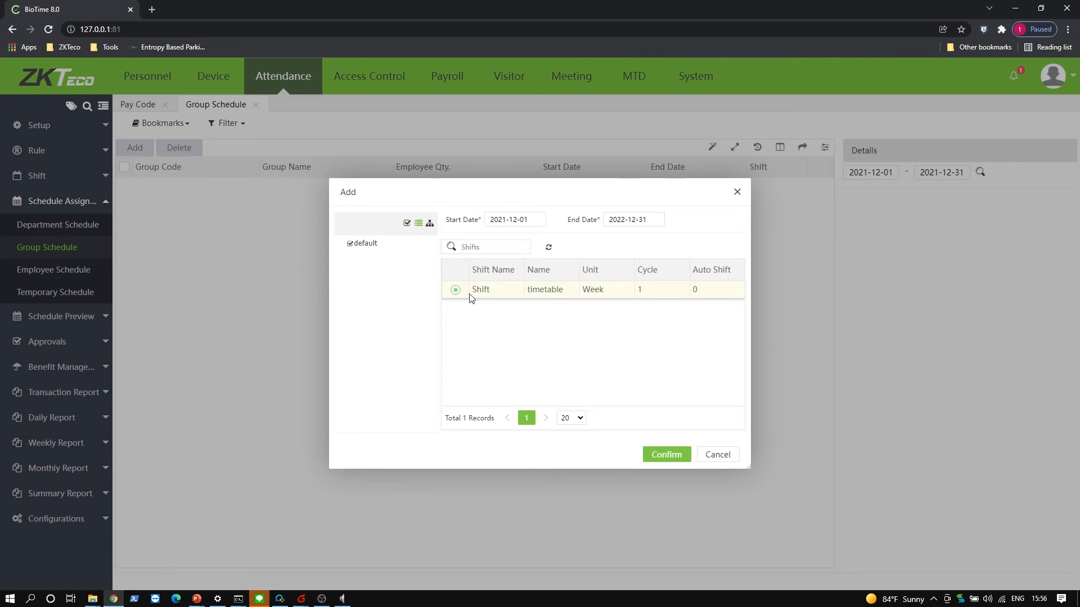
left_click(666, 455)
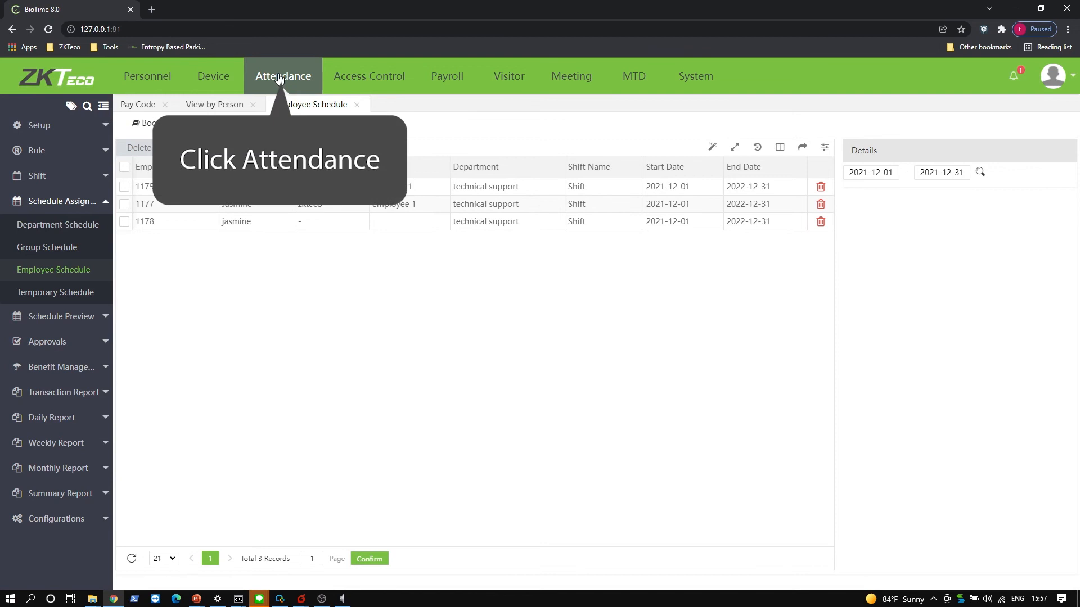
Start a new temporary schedule in the attendance module and select the first and third listed employees
left_click(279, 78)
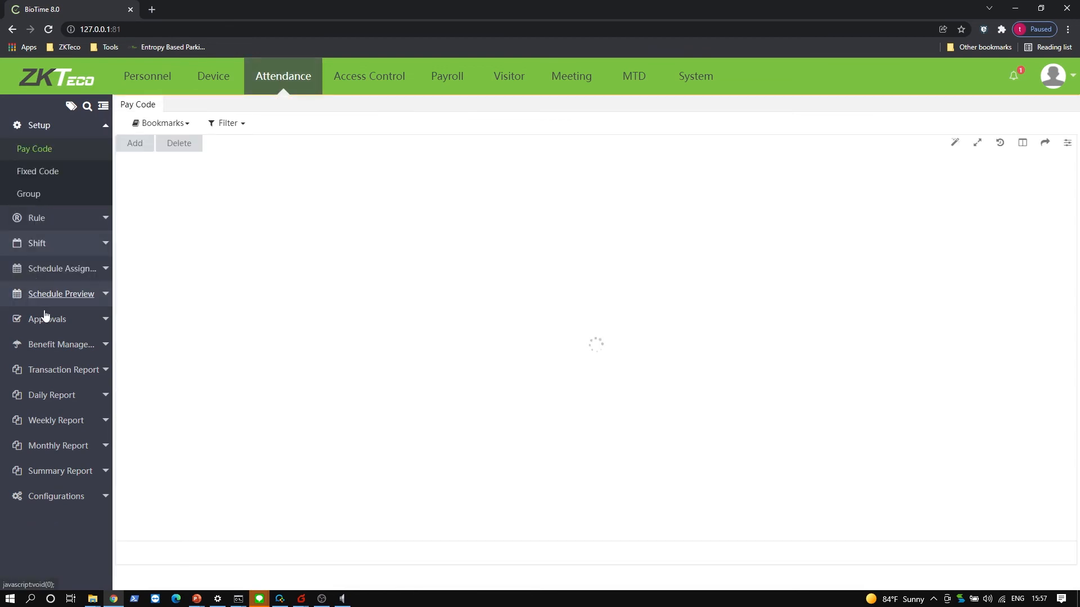
left_click(57, 275)
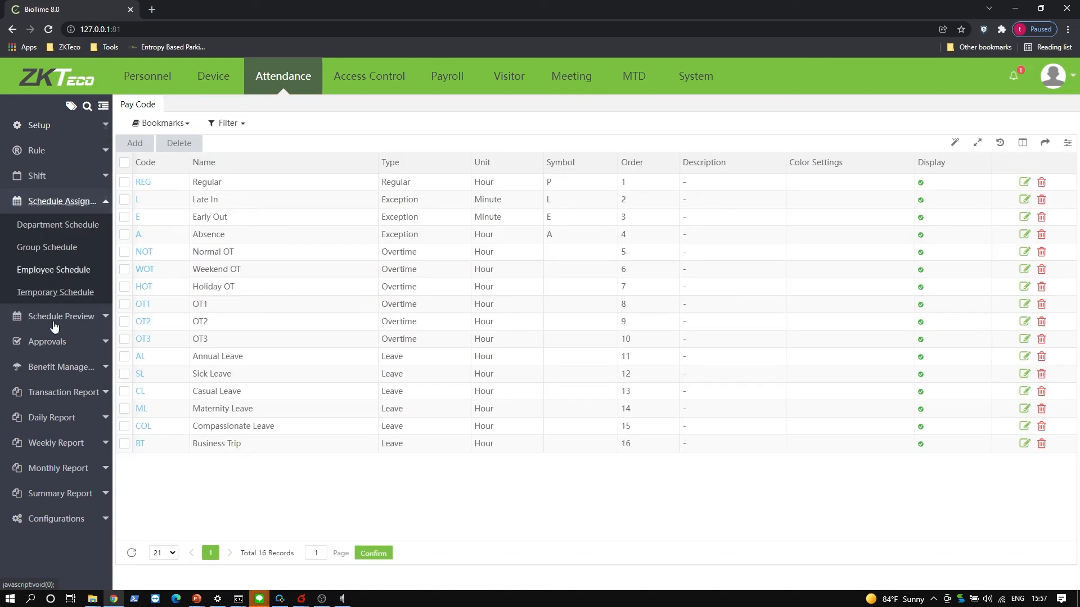
left_click(56, 294)
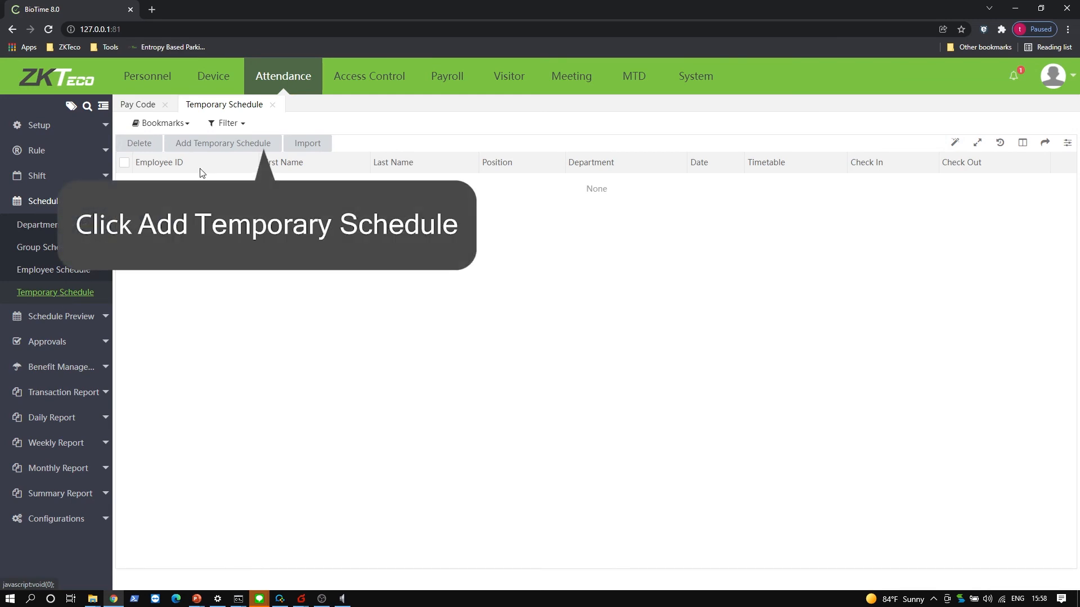
left_click(214, 145)
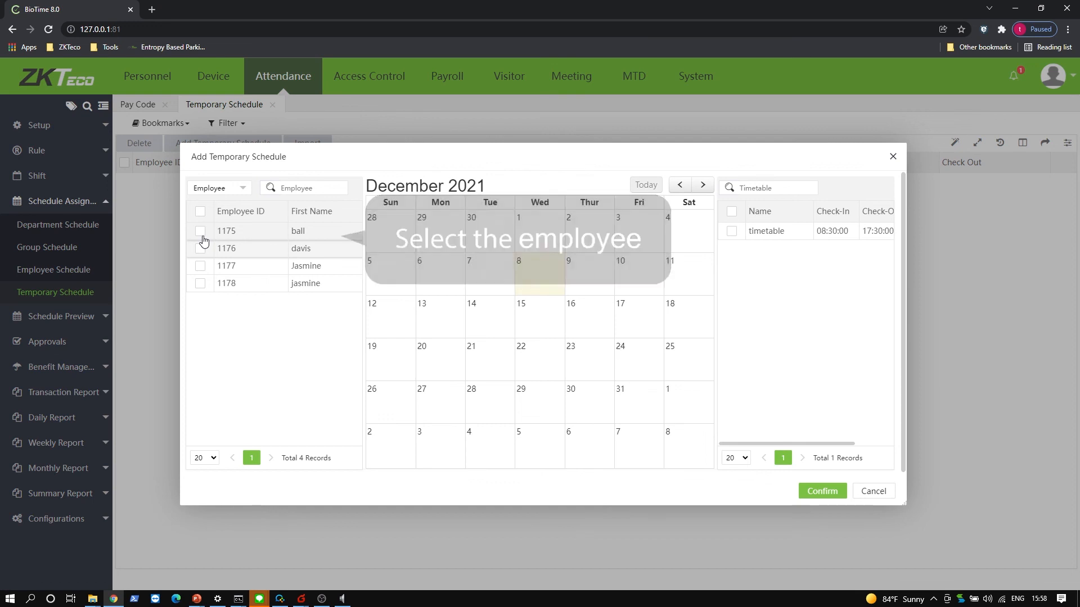
left_click(200, 231)
left_click(201, 265)
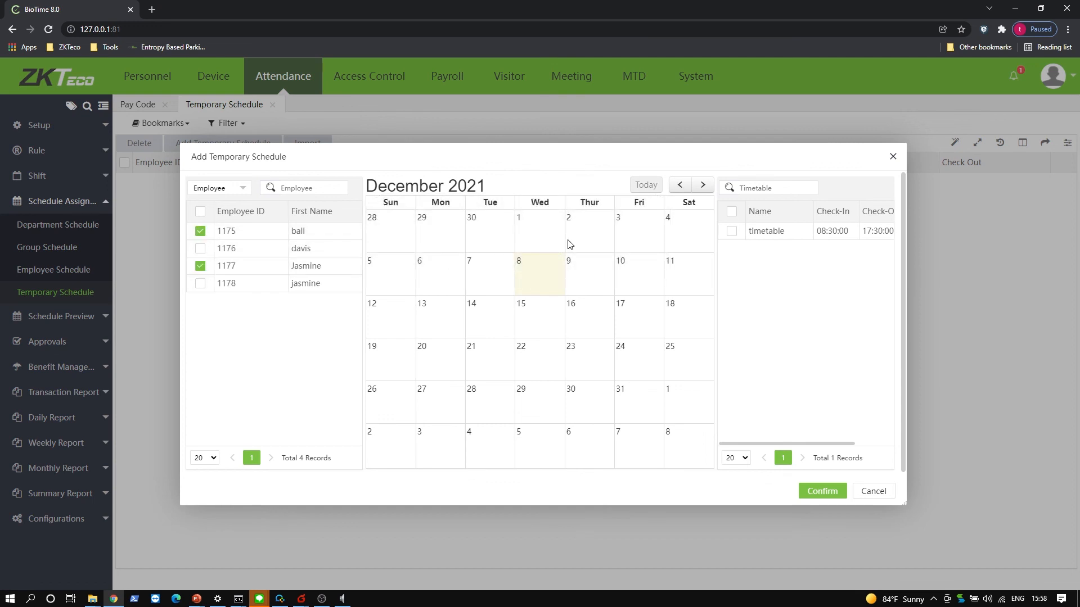
Apply the timetable to December 2021 dates 1–3, 5–10, 12–17, 19–24 and 26–31, and save the temporary schedule
left_click_drag(539, 226, 632, 231)
left_click_drag(547, 237, 644, 412)
left_click(732, 231)
left_click_drag(544, 236, 629, 240)
left_click_drag(643, 278, 407, 280)
left_click_drag(396, 329, 635, 312)
left_click_drag(394, 360, 623, 362)
left_click_drag(387, 410, 628, 389)
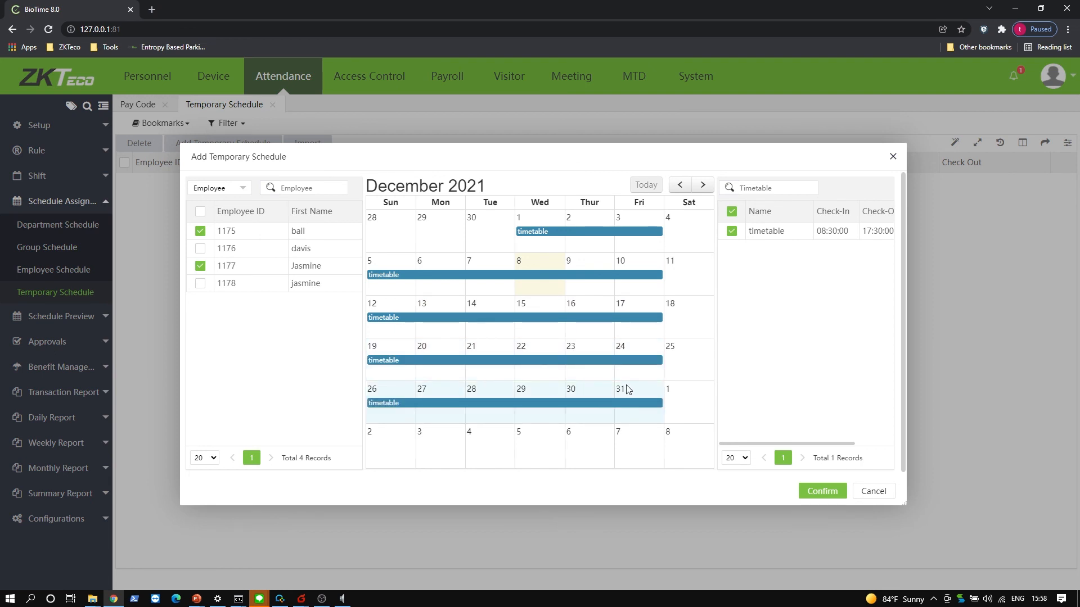
left_click(812, 492)
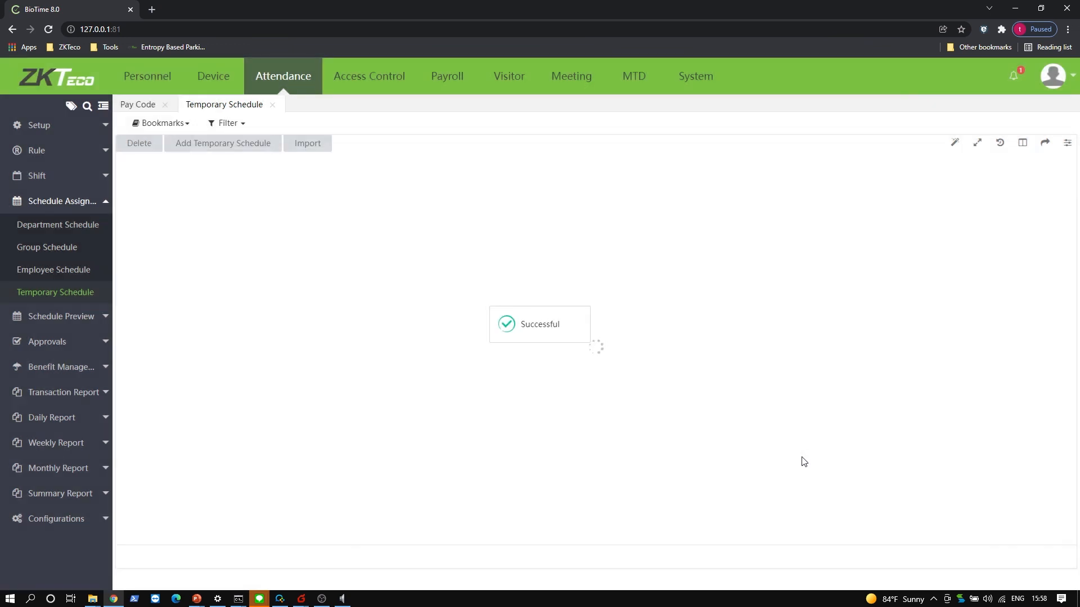